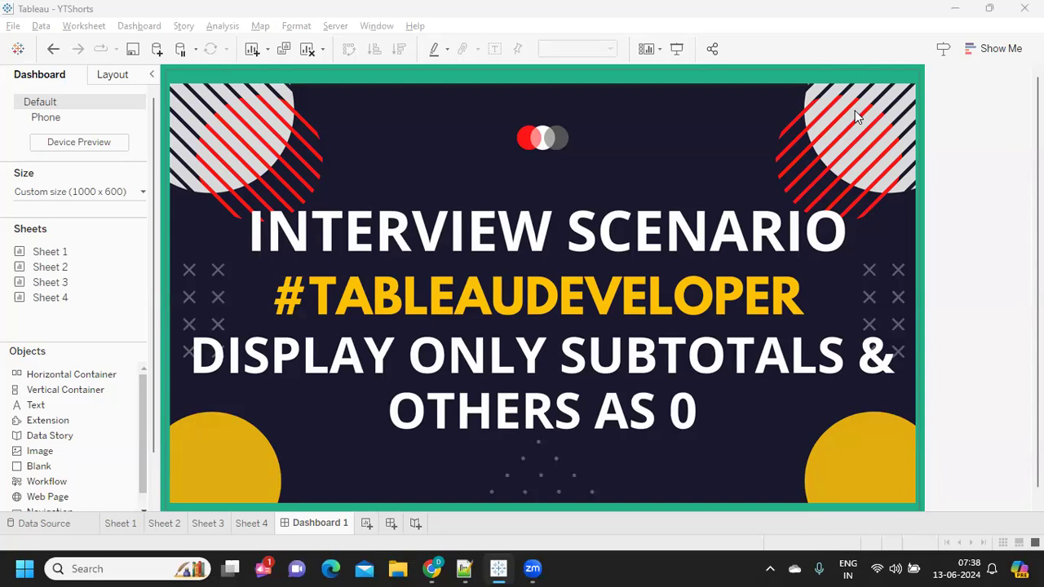
Collapse the Dashboard side panel so the title graphic has more room.
left_click(151, 74)
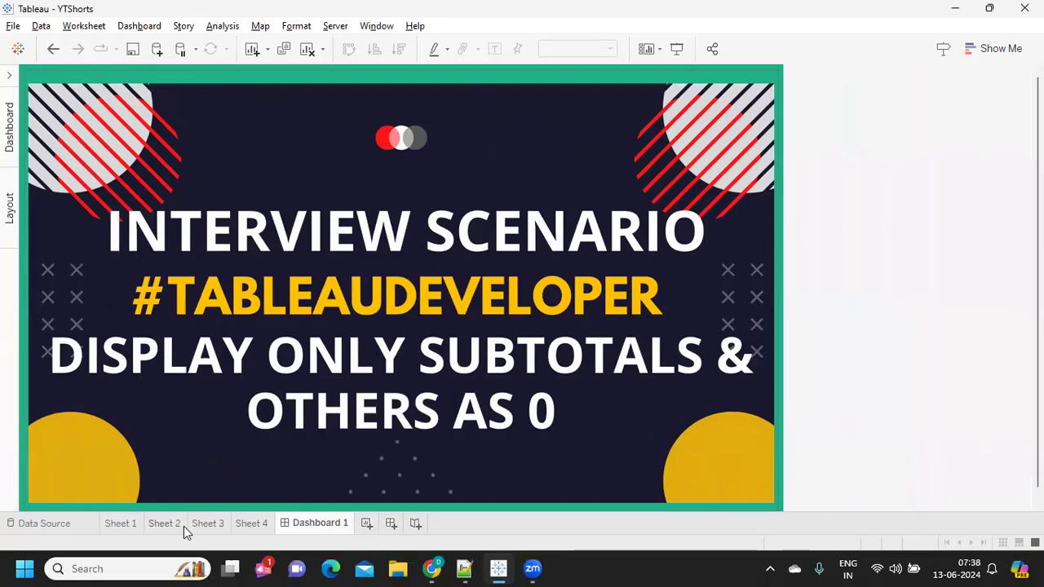
Switch to Sheet 3 to review the Category/Sub-Category subtotal crosstab.
left_click(205, 524)
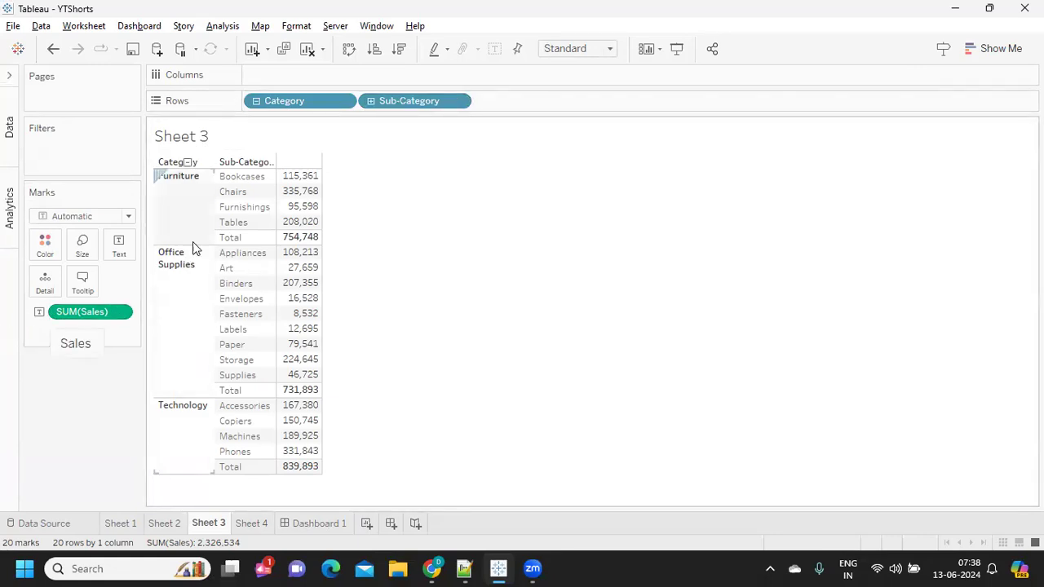
mouse_move(287, 239)
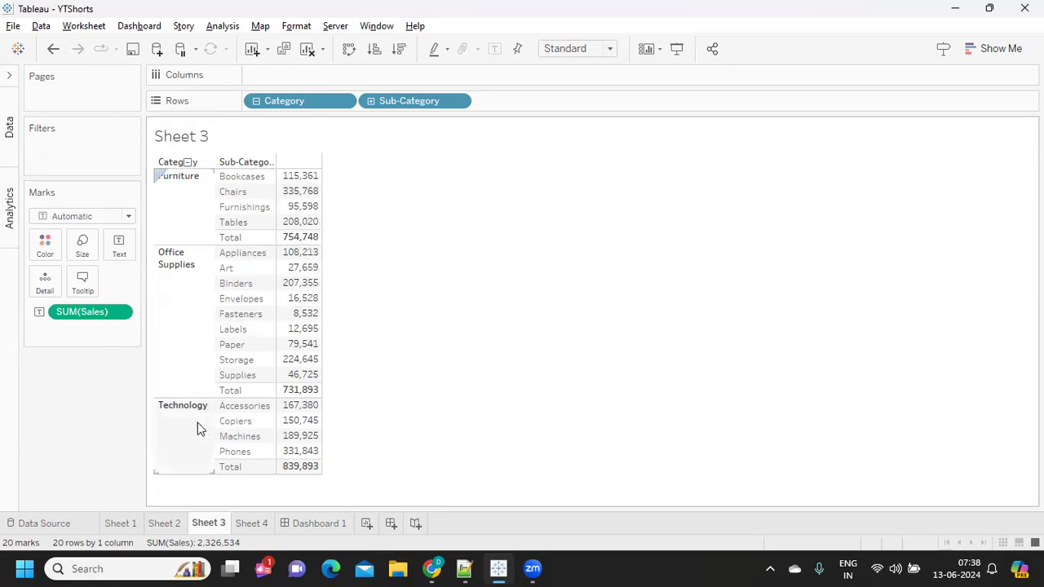
On Sheet 4, put Category on Rows and drill down to Sub-Category.
left_click(238, 523)
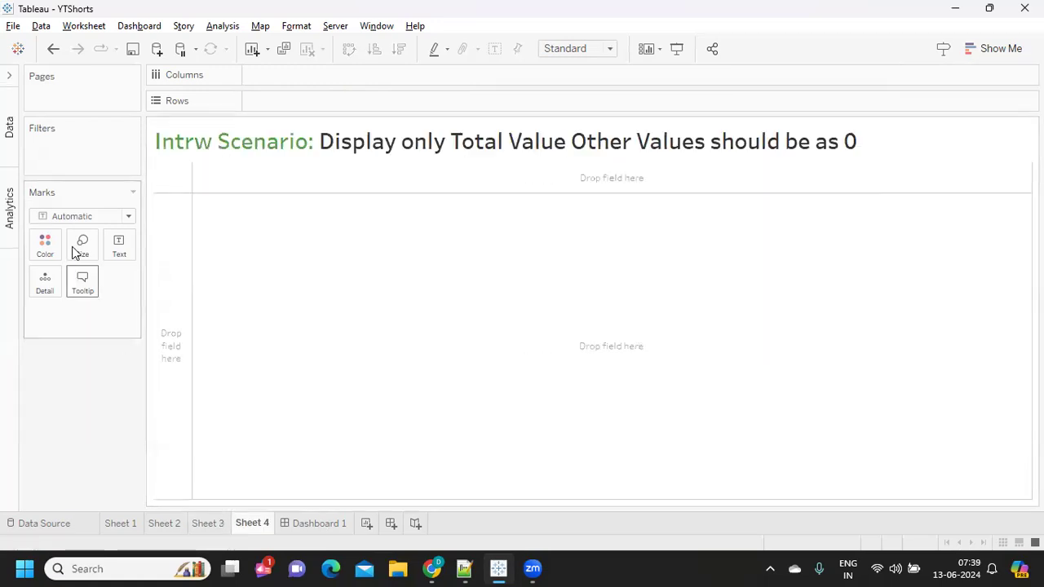
left_click(11, 78)
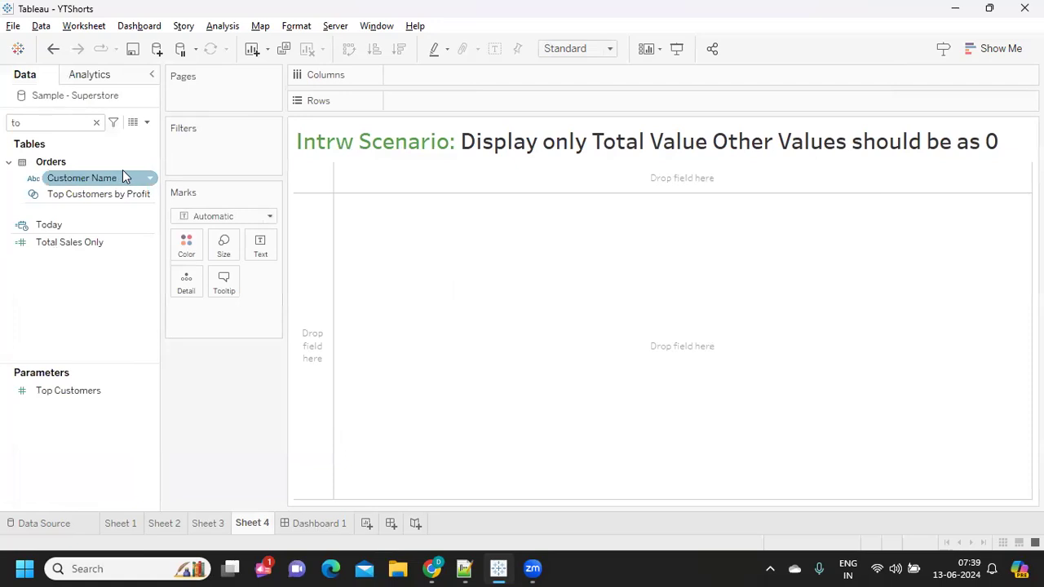
left_click(79, 125)
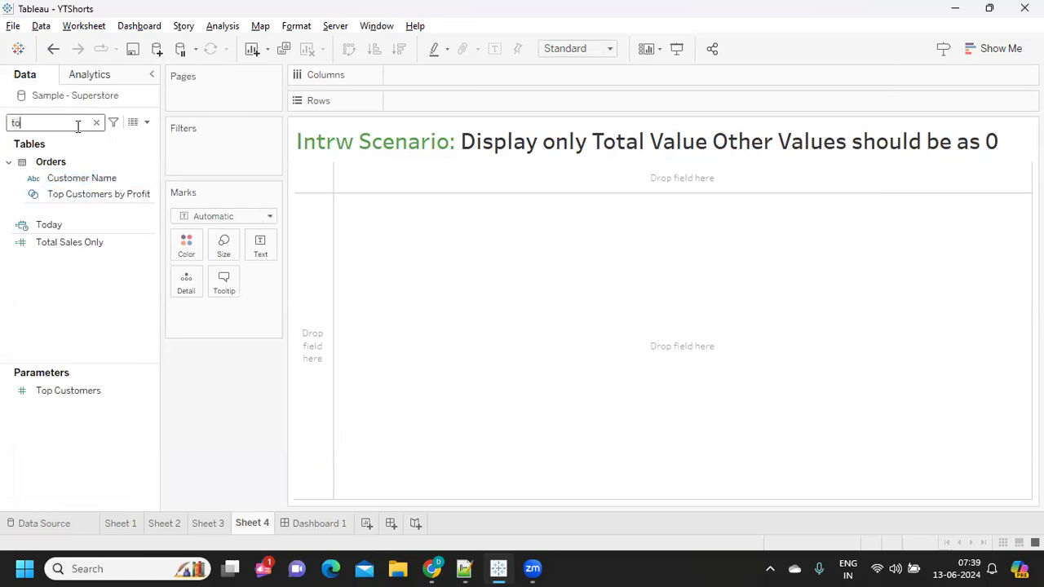
key("BackSpace")
key("BackSpace")
type("ca")
left_click_drag(78, 211, 422, 107)
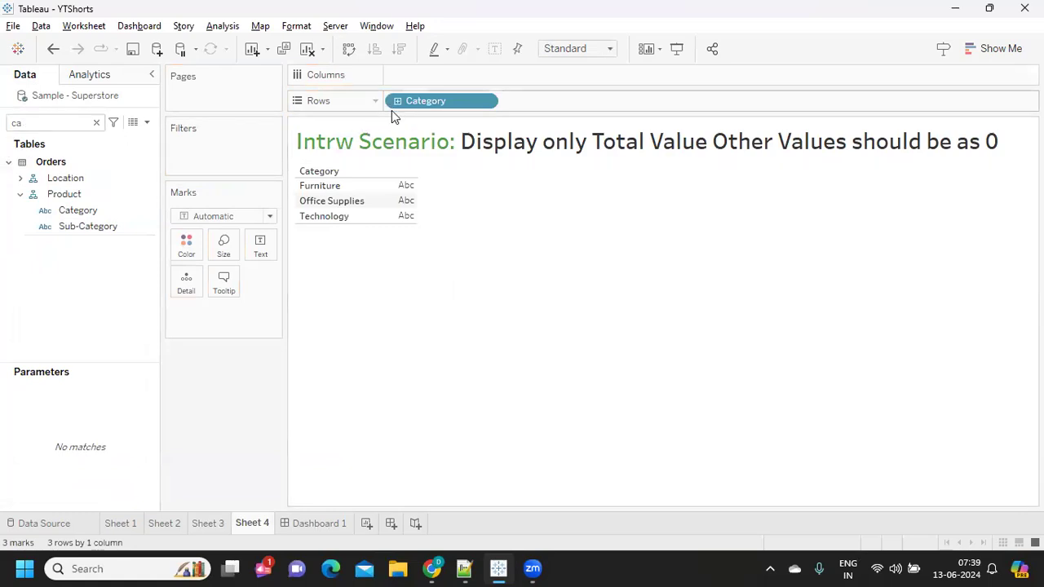
left_click(398, 101)
left_click(63, 120)
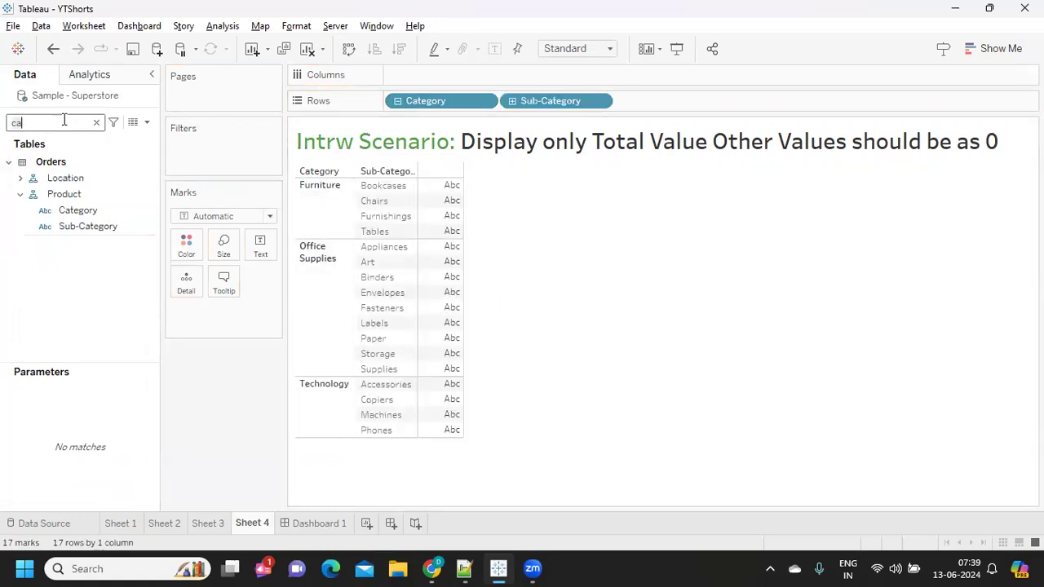
left_click(96, 122)
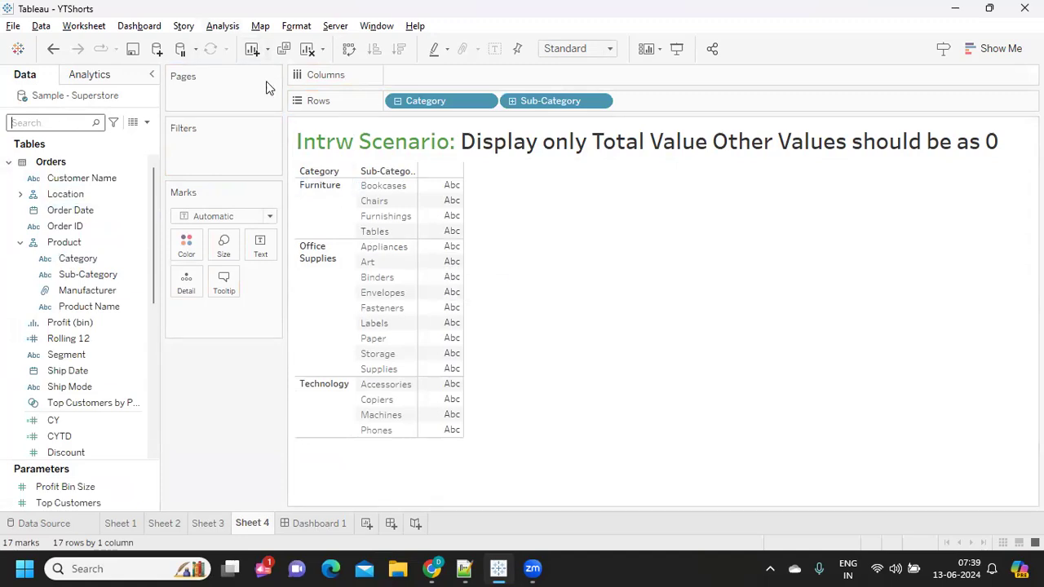
Add All Subtotals from Analysis > Totals for a Total row per category.
left_click(223, 25)
mouse_move(257, 178)
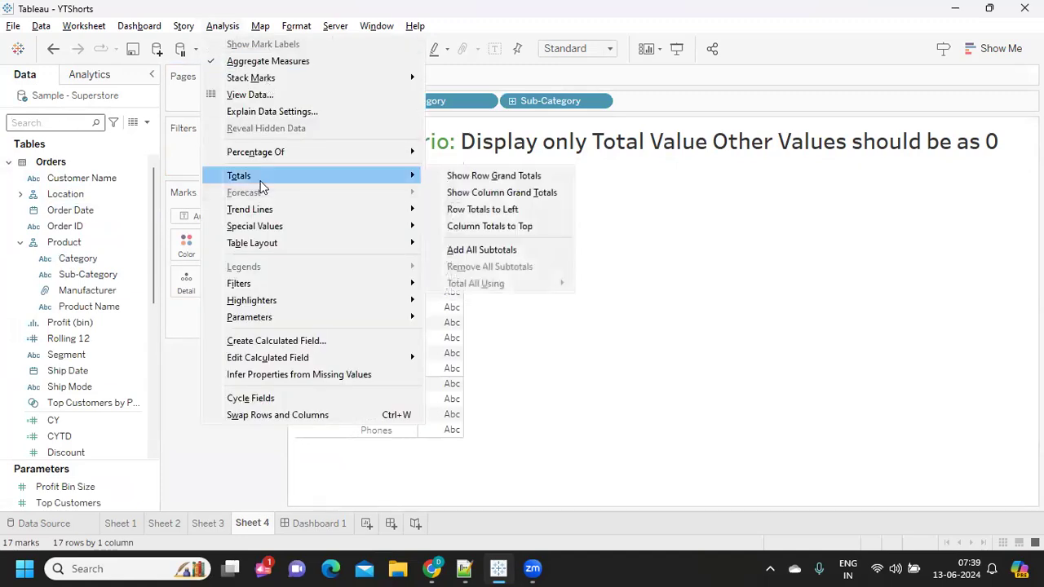
left_click(481, 251)
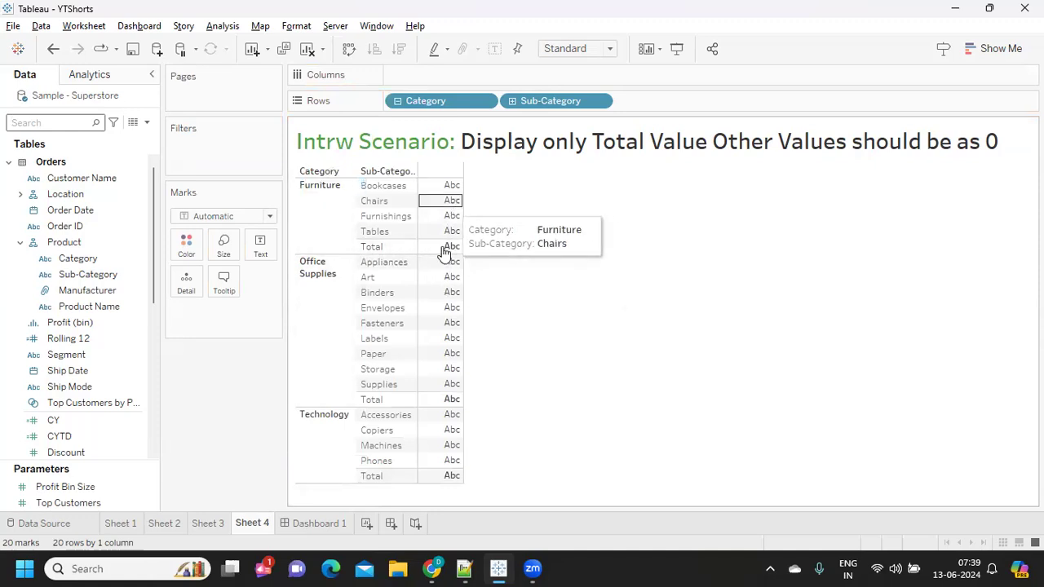
Create a calculated field named 'Subtotal' and start its formula with IF WINDOW_SUM.
left_click(147, 122)
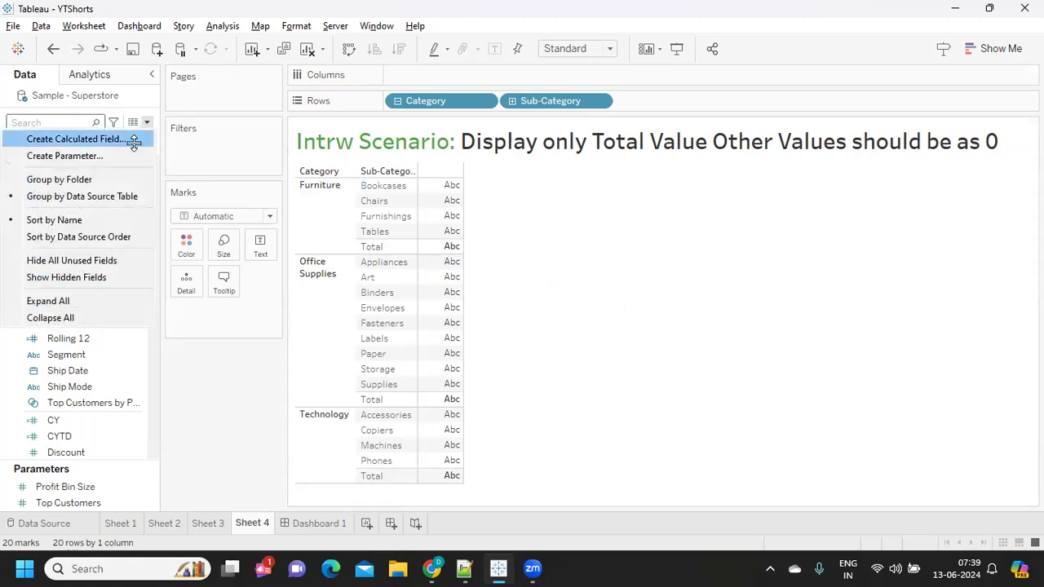
left_click(130, 139)
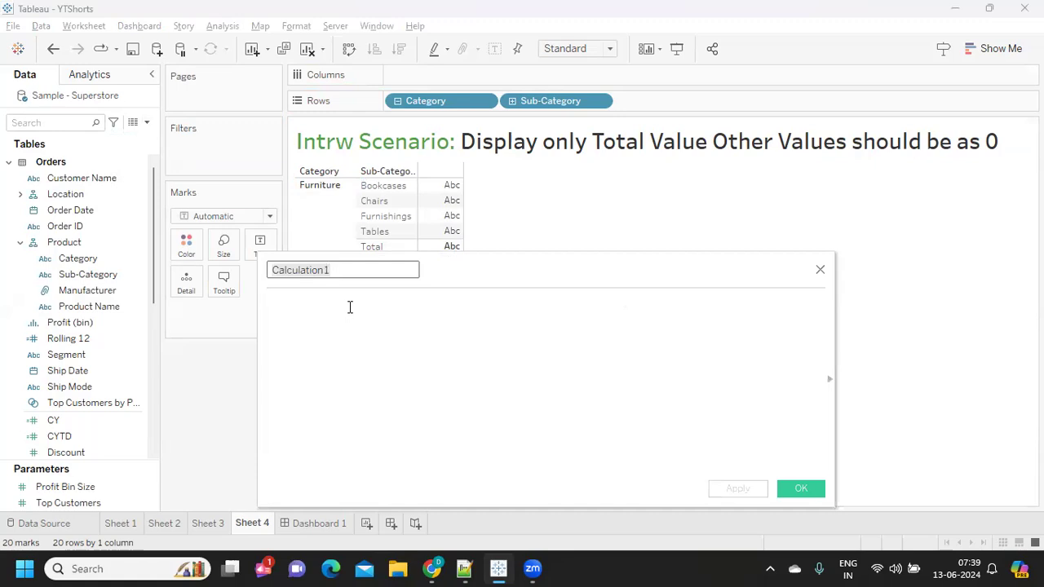
type("Subtotal")
key("Tab")
type("if")
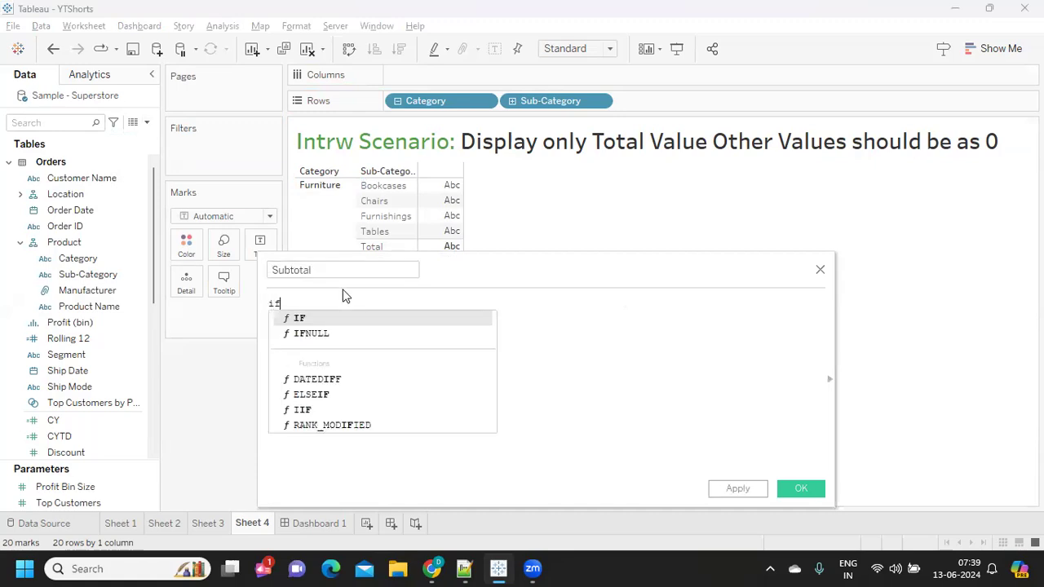
key("Return")
type("win")
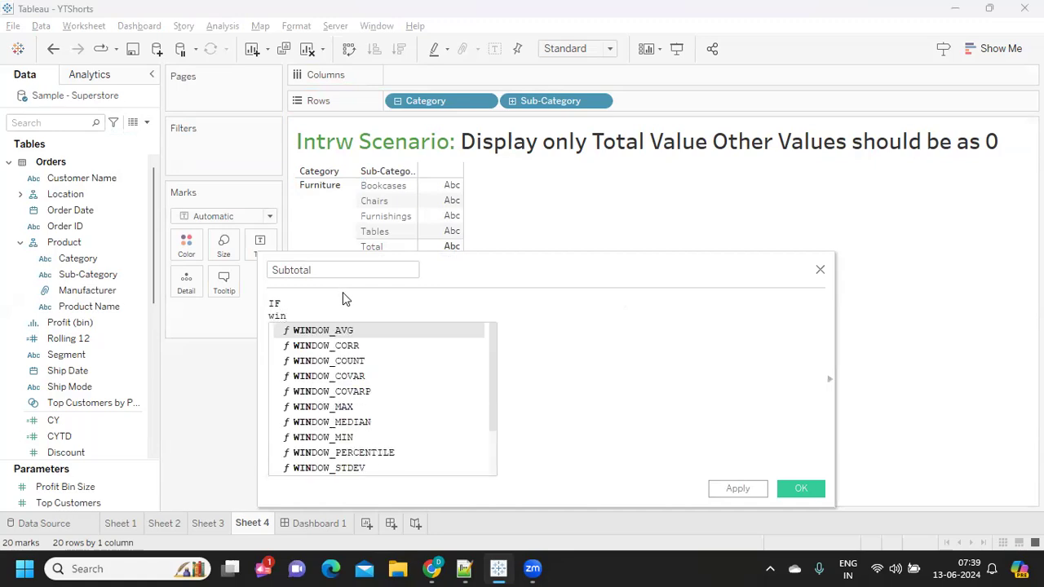
type("dow")
key("Return")
key("BackSpace")
key("BackSpace")
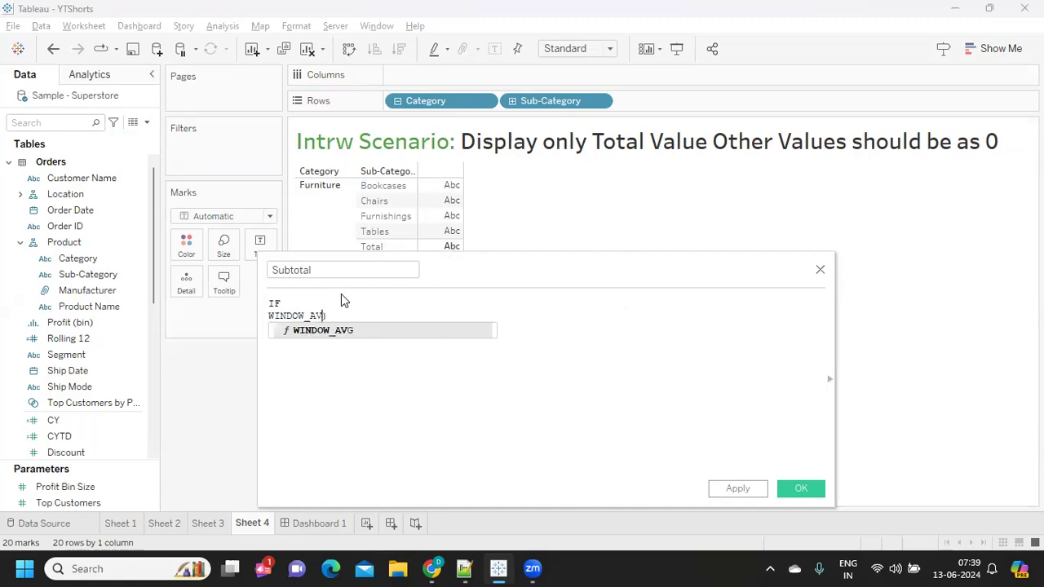
key("BackSpace")
key("BackSpace")
type("su")
key("Return")
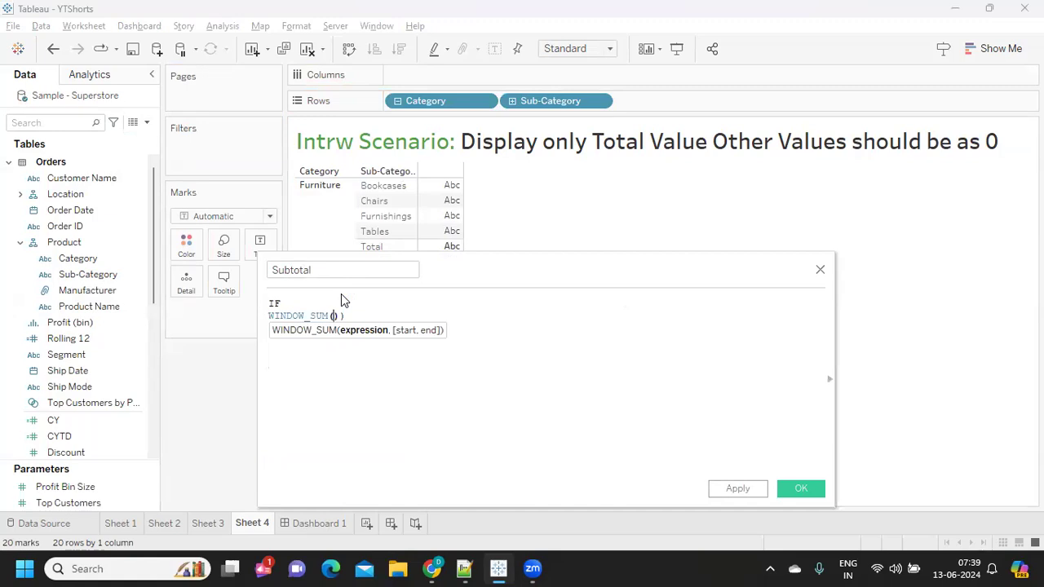
Complete the condition WINDOW_SUM(SUM([Sales])) = SUM([Sales]), fixing the IF keyword.
type("sum")
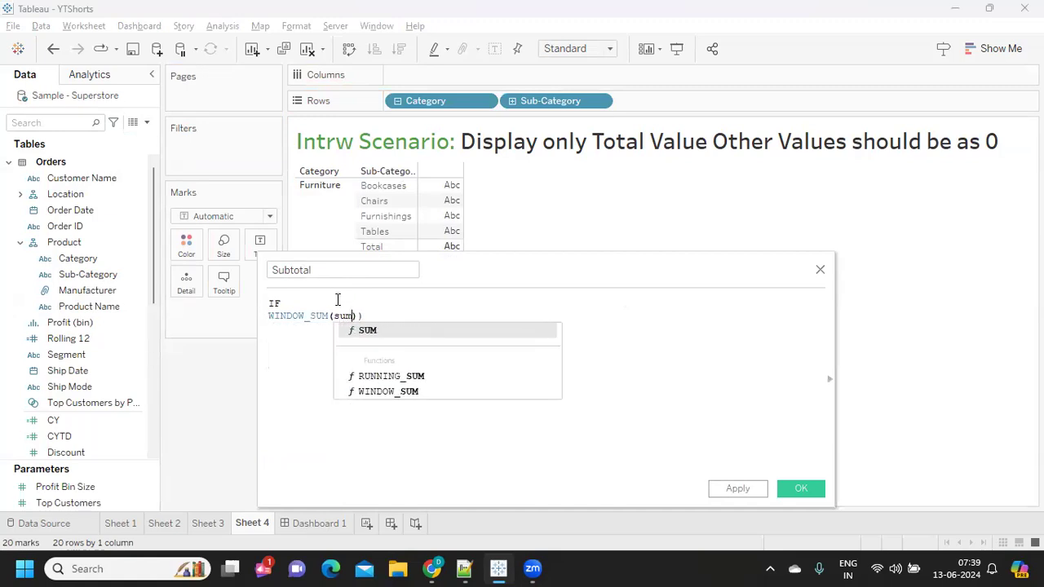
key("Escape")
left_click(337, 300)
key("BackSpace")
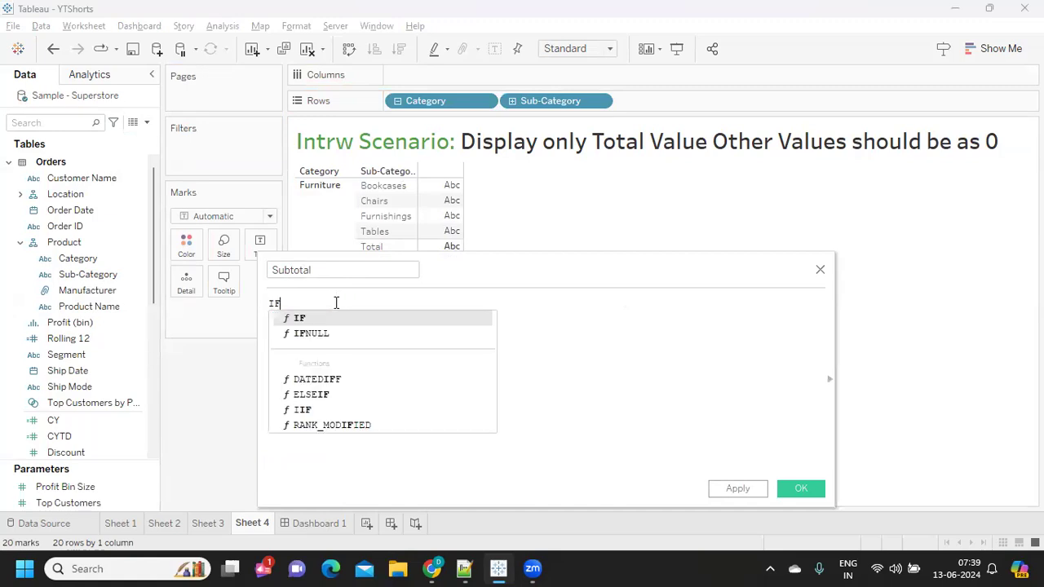
key("BackSpace")
type("F")
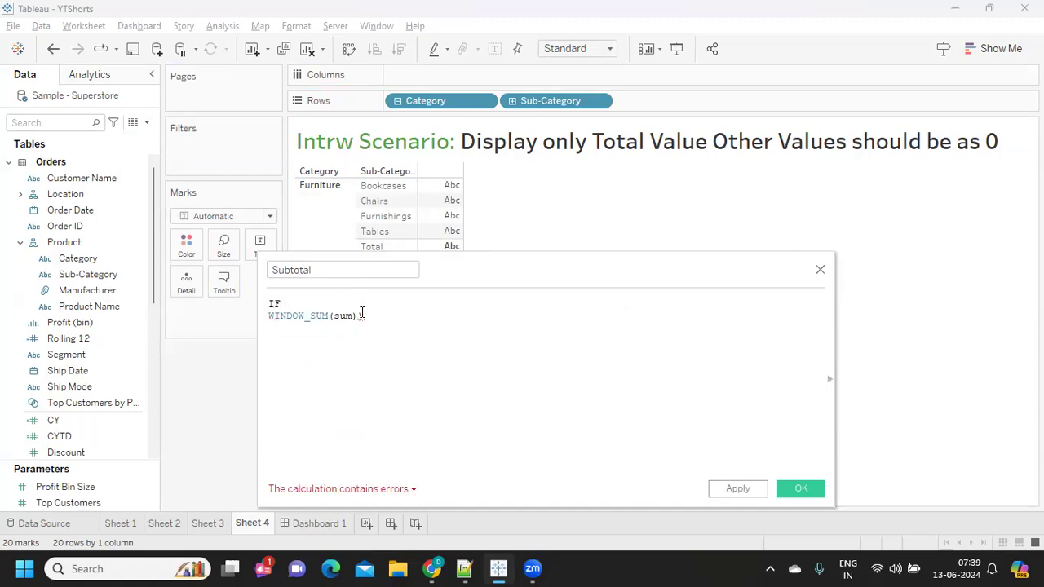
key("BackSpace")
key("BackSpace")
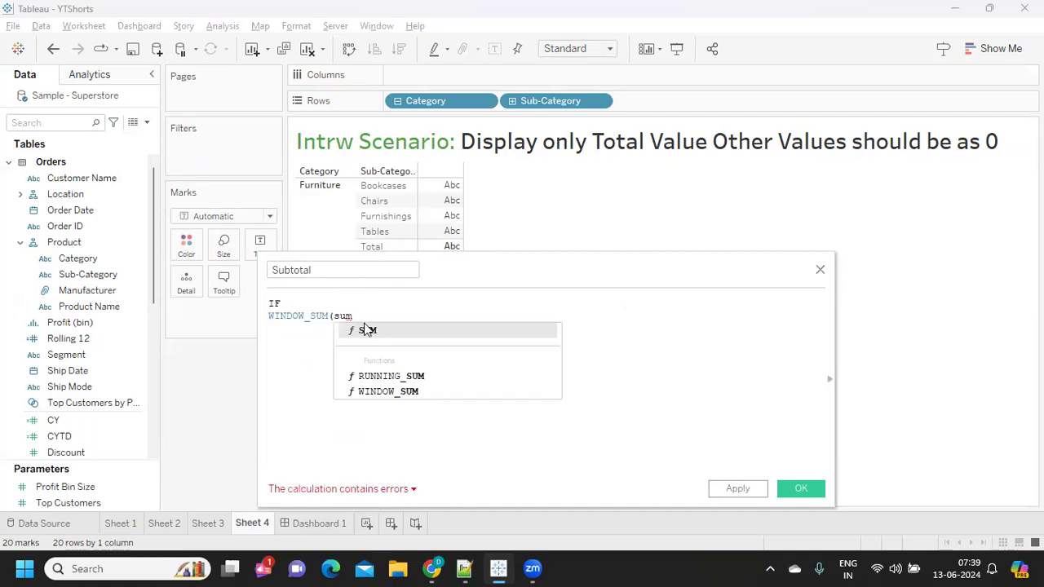
left_click(365, 330)
type("sa")
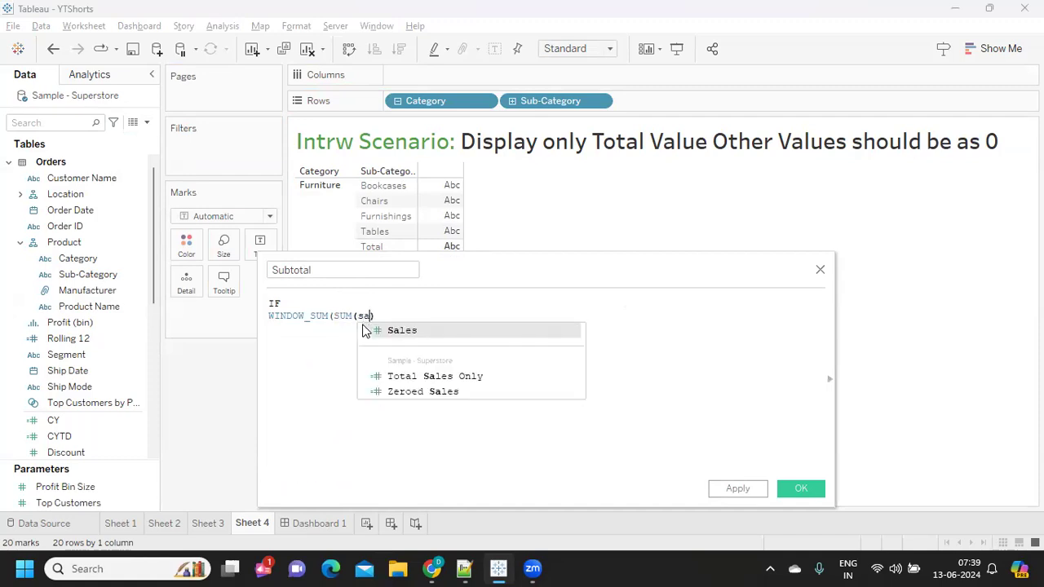
left_click(366, 330)
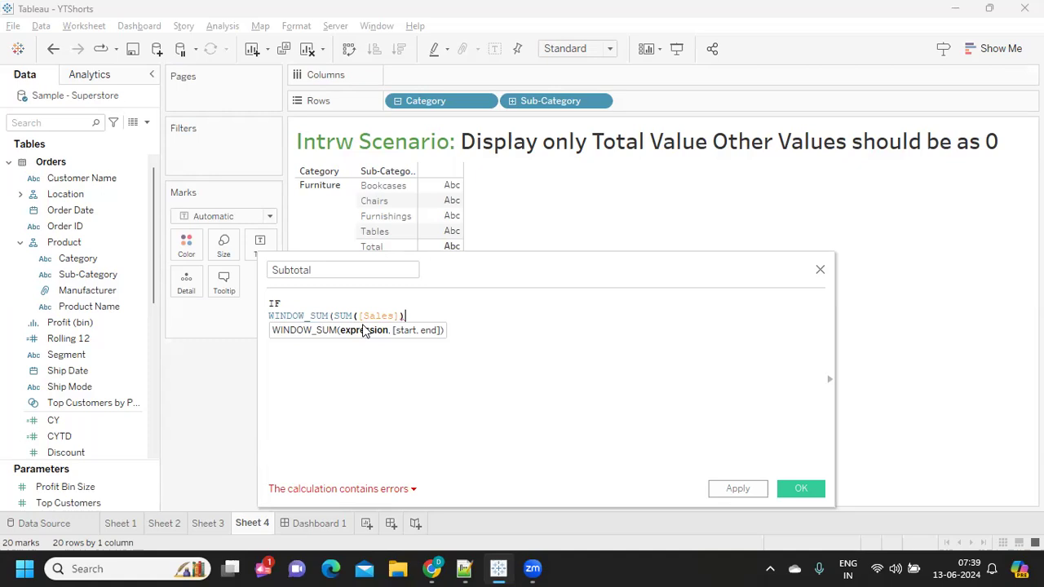
type(")")
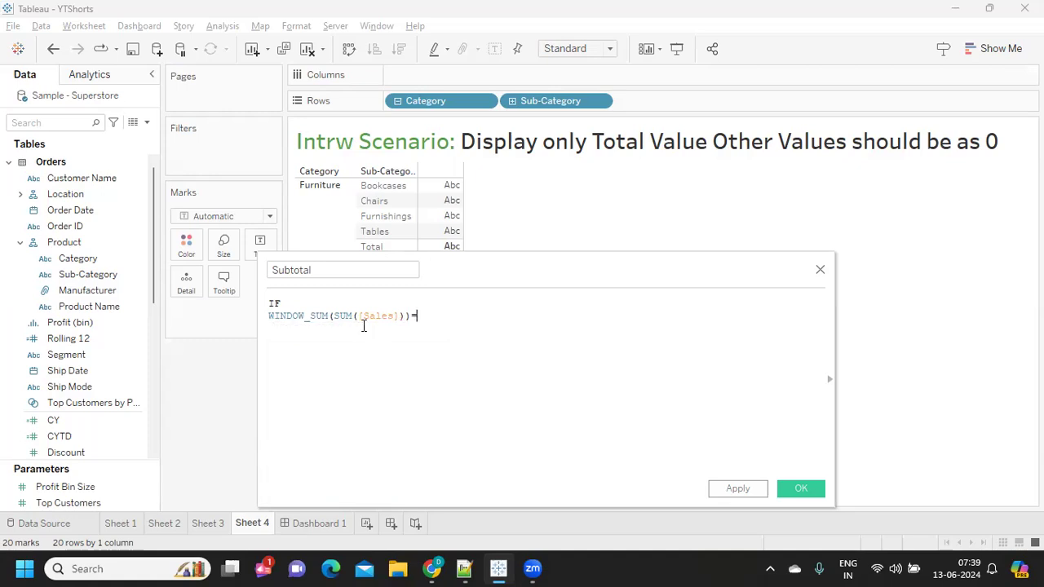
type("= sum(sa")
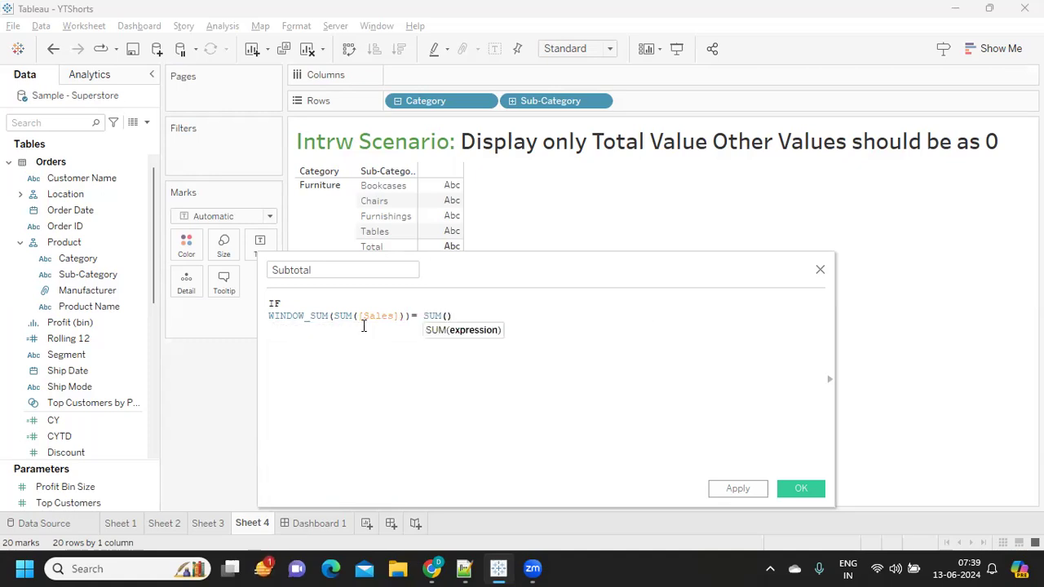
key("Return")
Finish the formula with THEN SUM([Sales]) ELSE 0 END and save the field.
type(")")
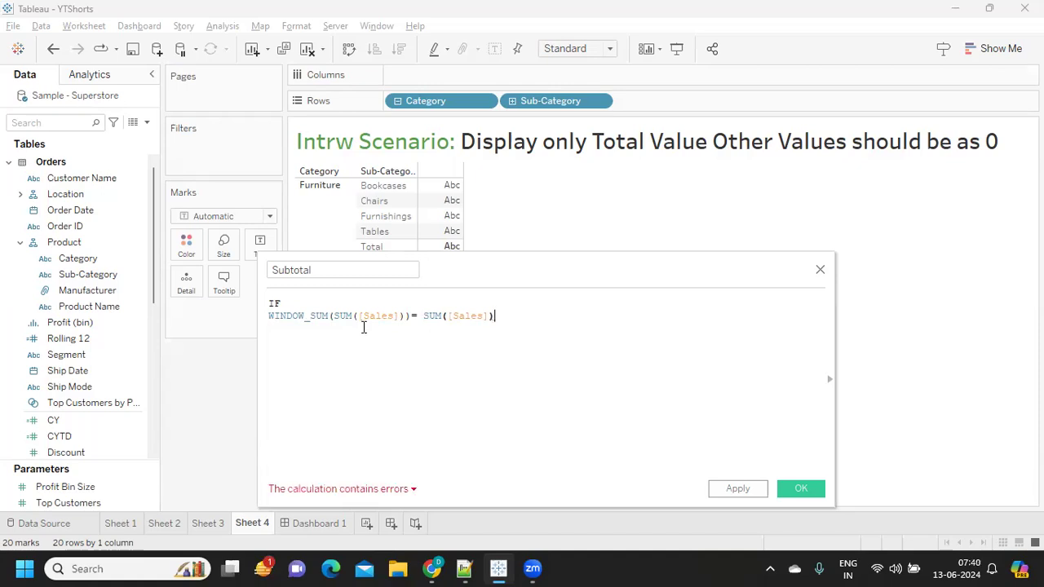
type(" th")
key("Return")
type("sum")
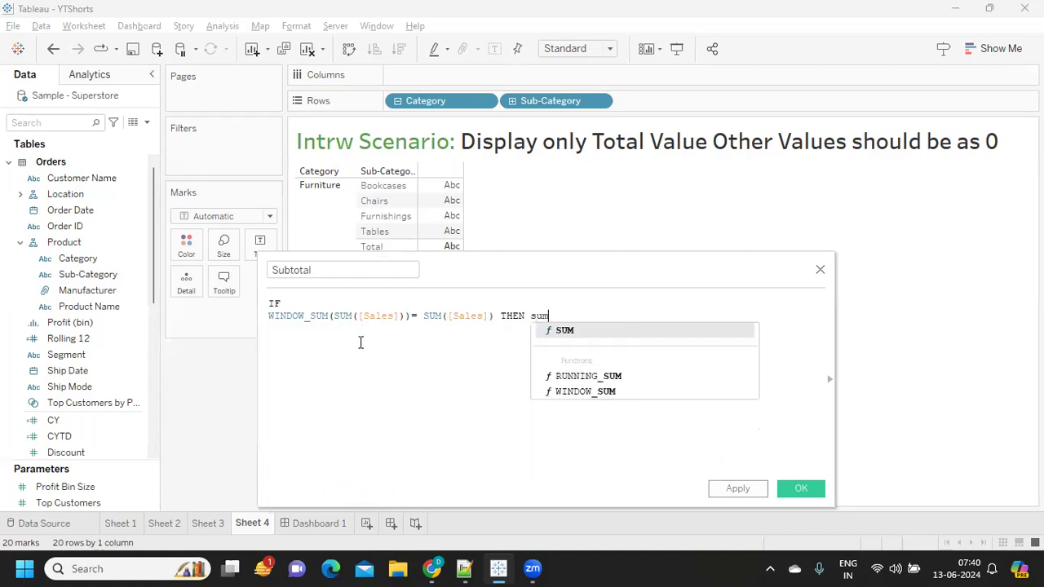
key("Return")
type("[Sales])")
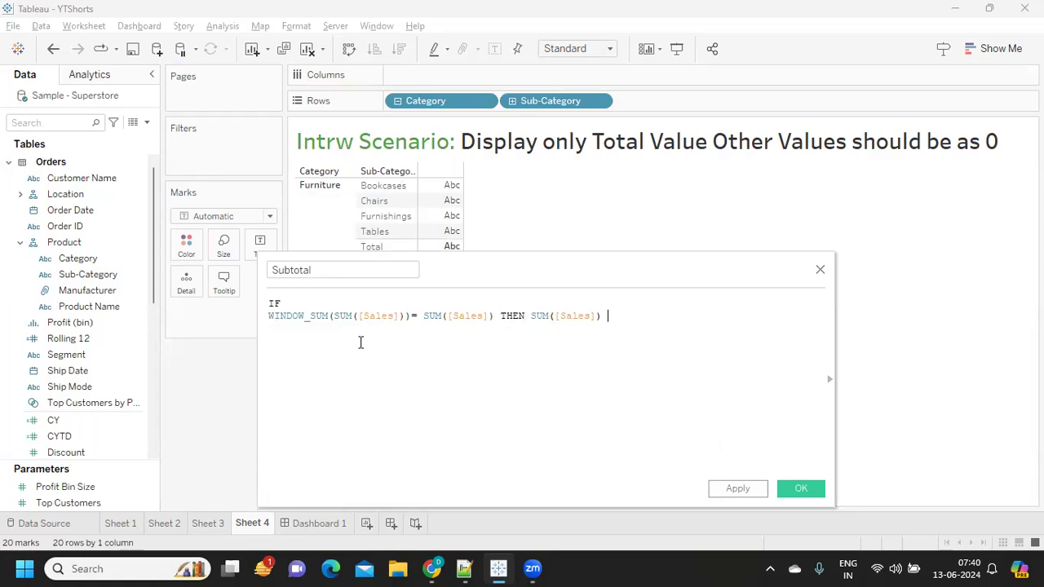
type("el")
key("Return")
type("0 end")
key("Return")
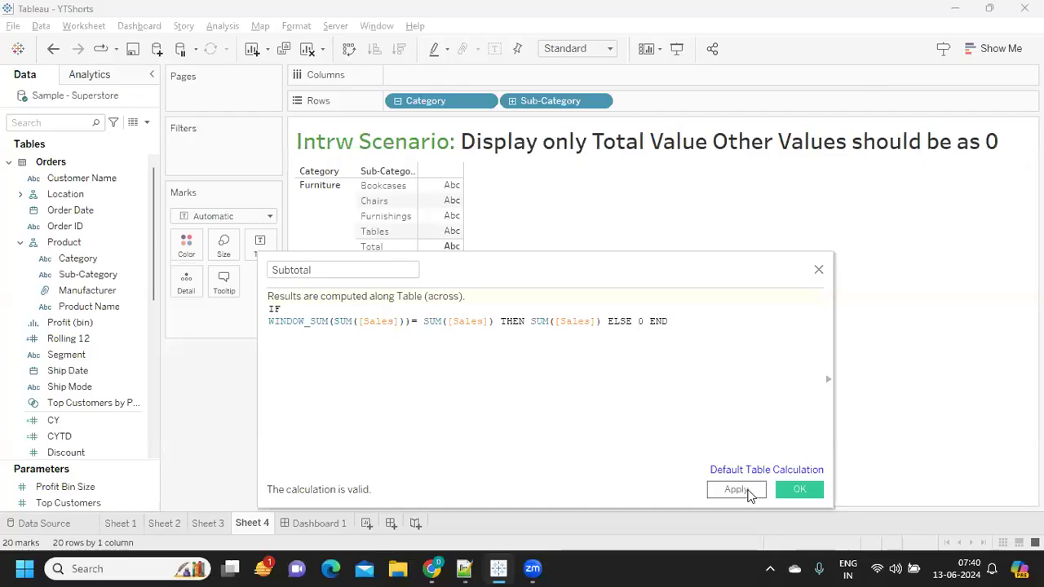
left_click(800, 489)
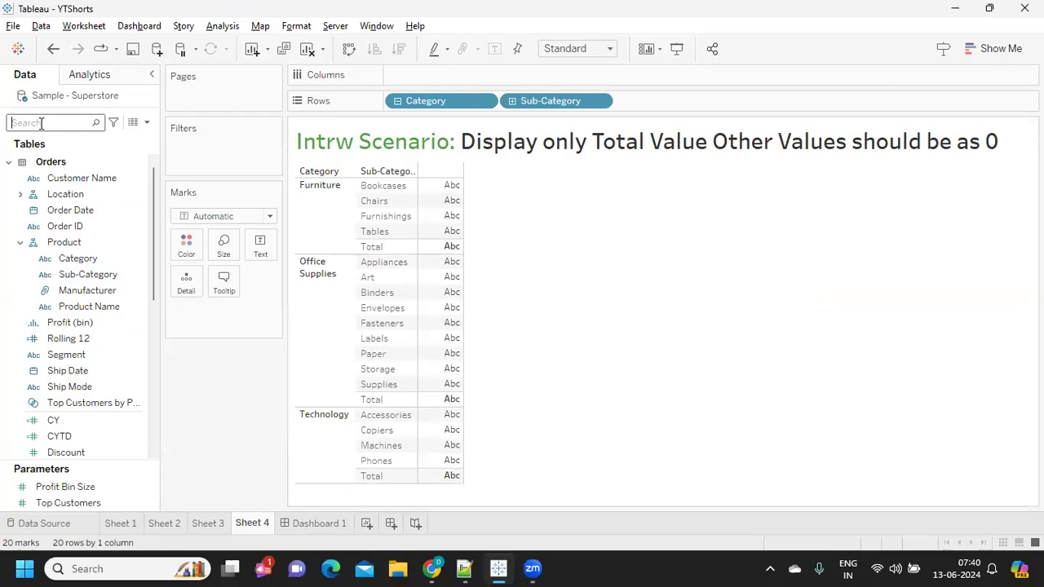
Put Subtotal on Text and compute it using Sub-Category, leaving only category totals non-zero.
type("su")
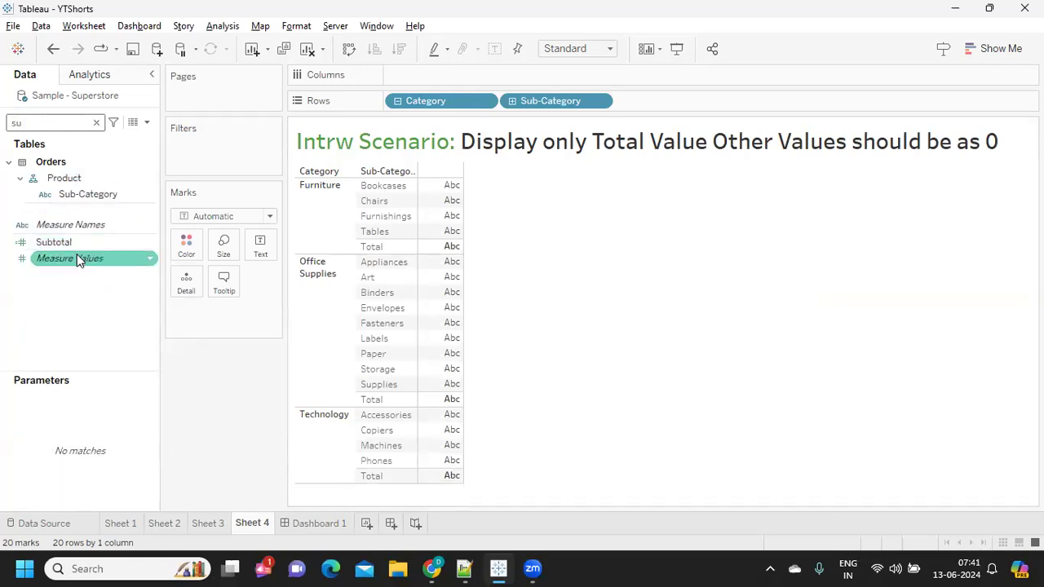
left_click(60, 243)
left_click_drag(60, 243, 255, 253)
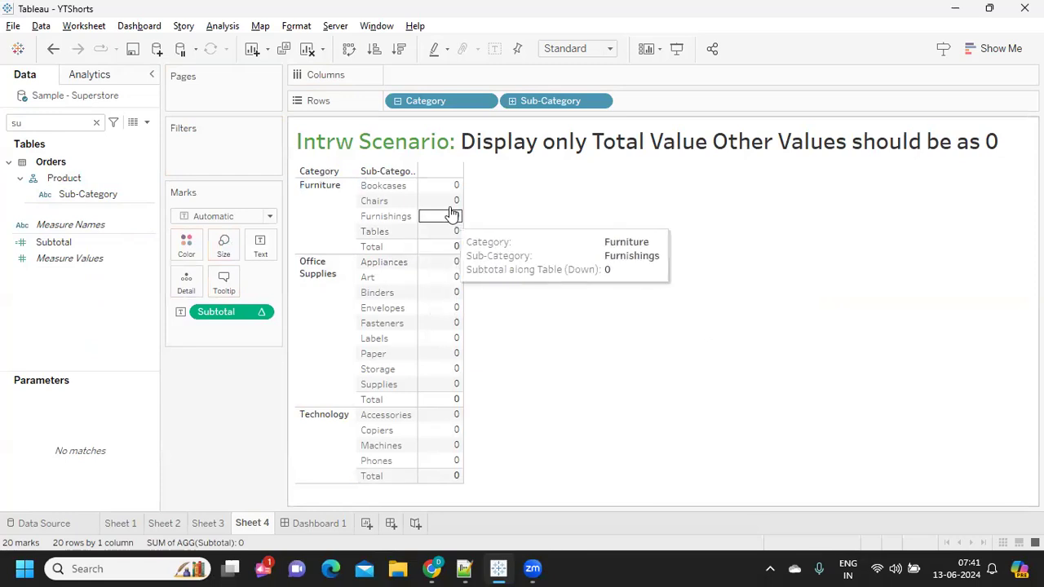
mouse_move(460, 186)
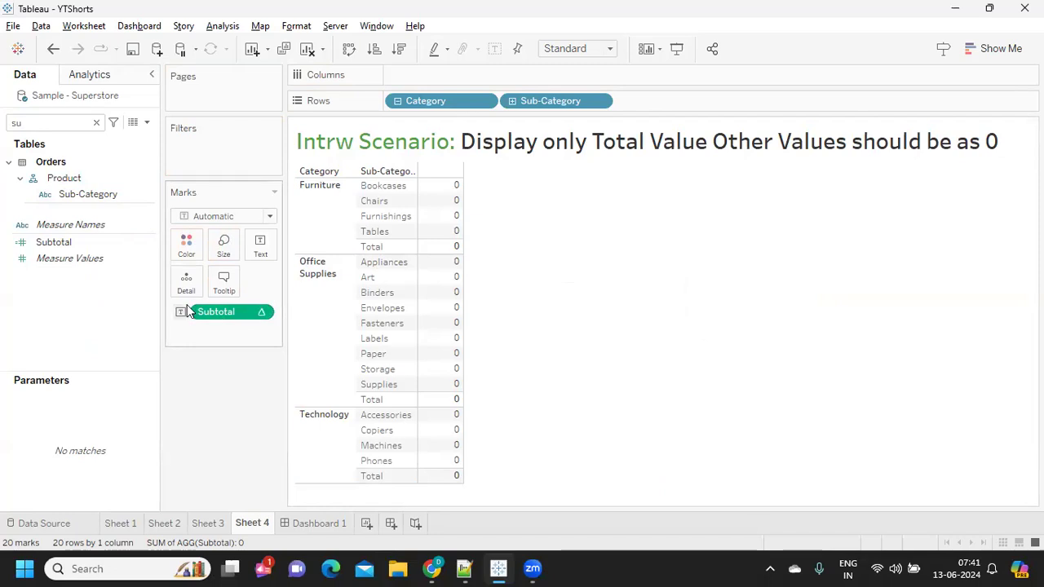
left_click(262, 312)
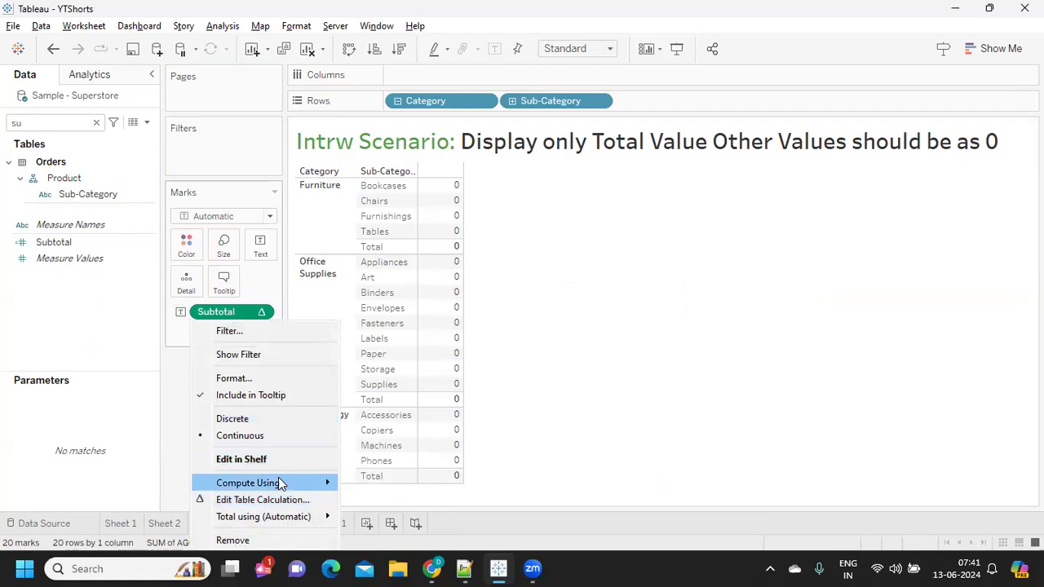
mouse_move(342, 482)
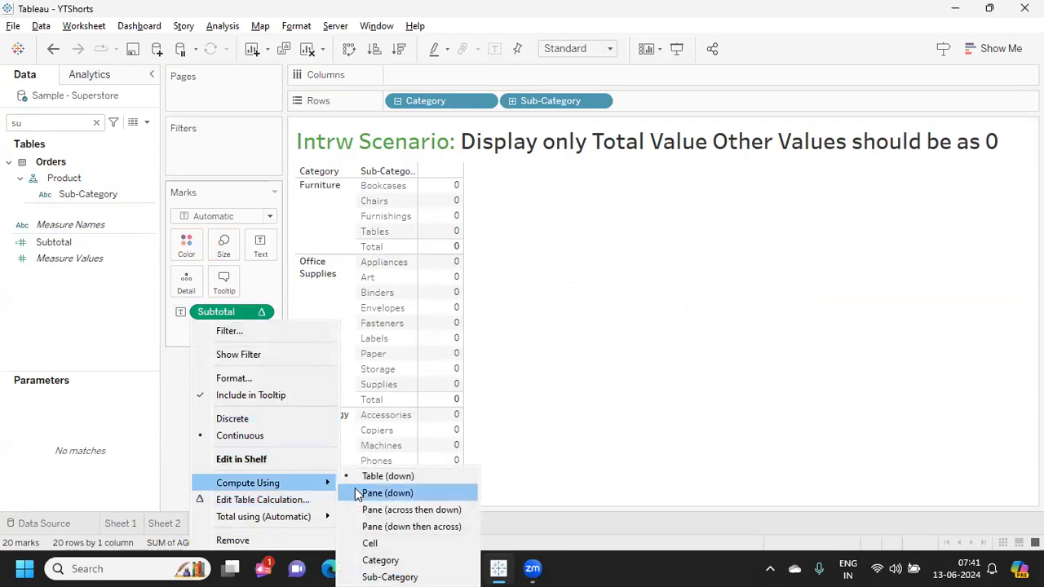
left_click(382, 567)
mouse_move(455, 250)
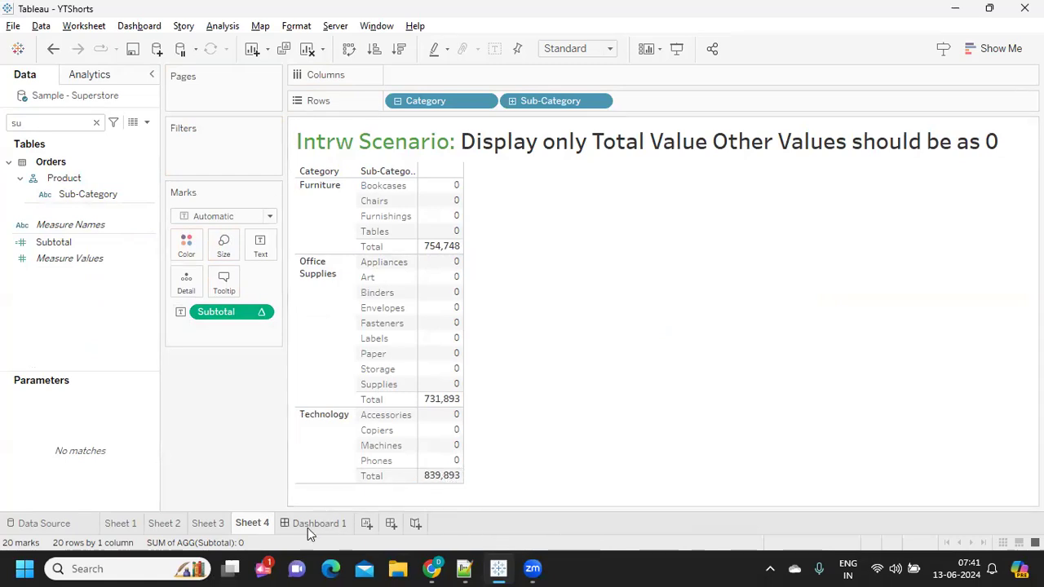
On a new Sheet 5, build a Category/Sub-Category crosstab showing summed Sales.
left_click(365, 524)
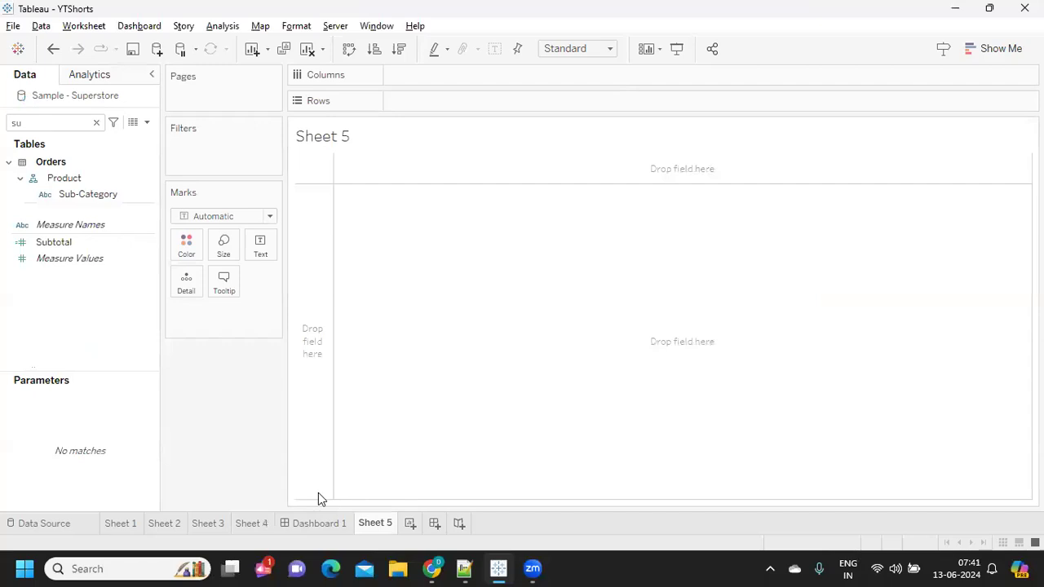
left_click(53, 122)
type("su")
key("BackSpace")
key("BackSpace")
type("ca")
left_click_drag(75, 210, 402, 101)
left_click(397, 101)
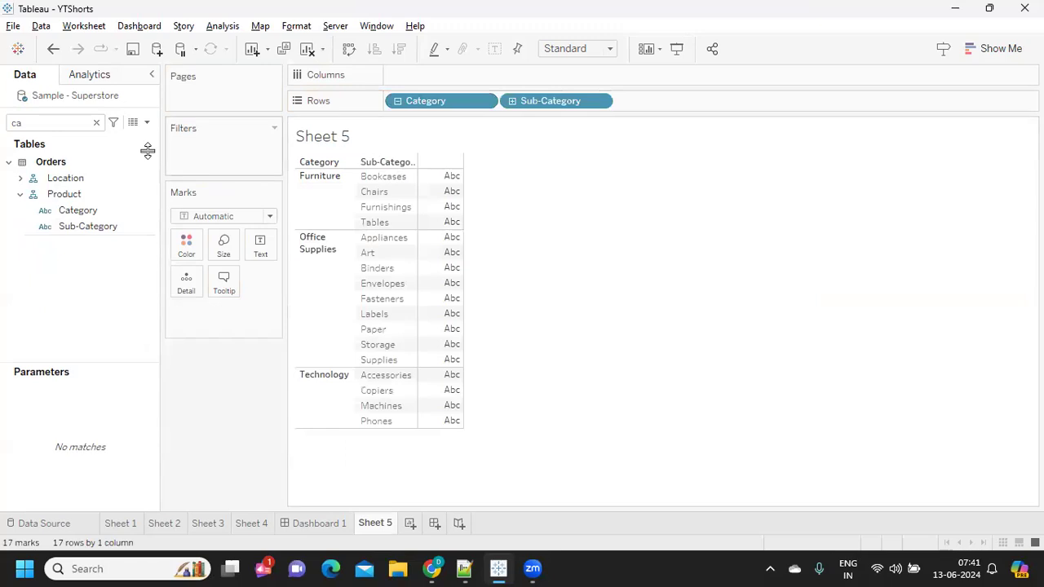
double_click(79, 122)
type("sa")
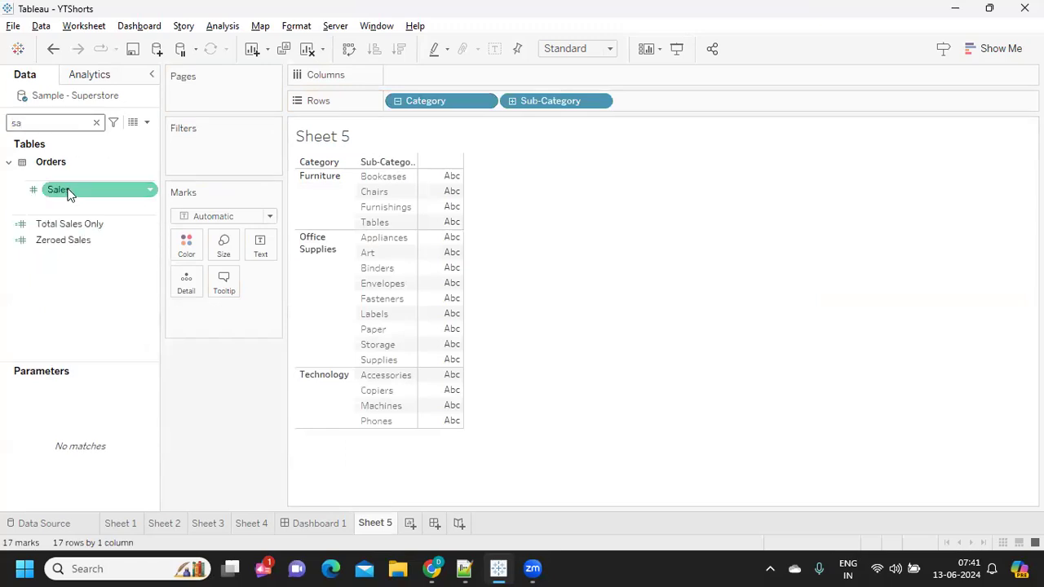
left_click_drag(65, 192, 260, 249)
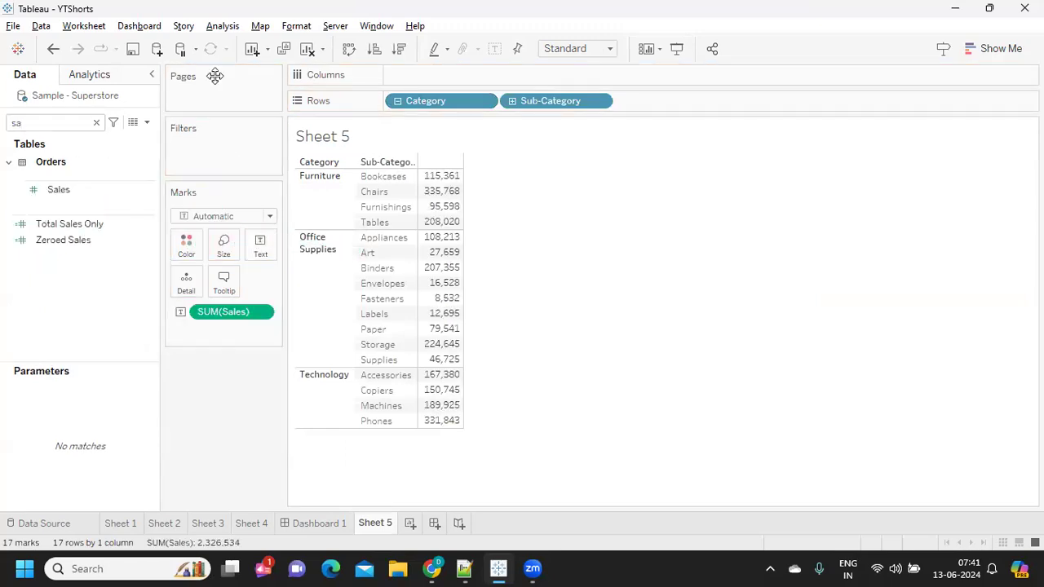
Add All Subtotals to Sheet 5 for a Total row per category.
left_click(223, 25)
mouse_move(245, 177)
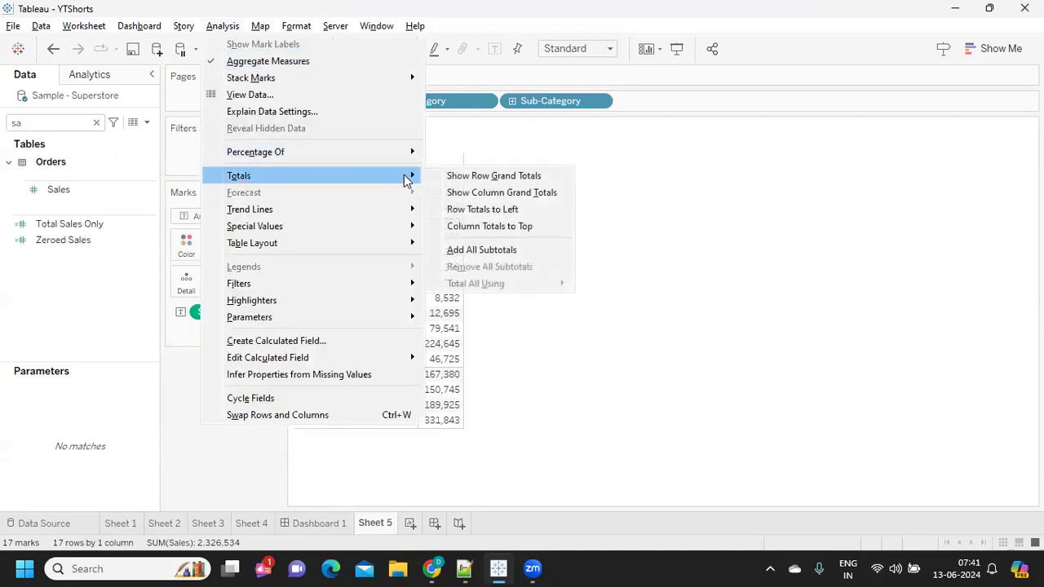
left_click(498, 243)
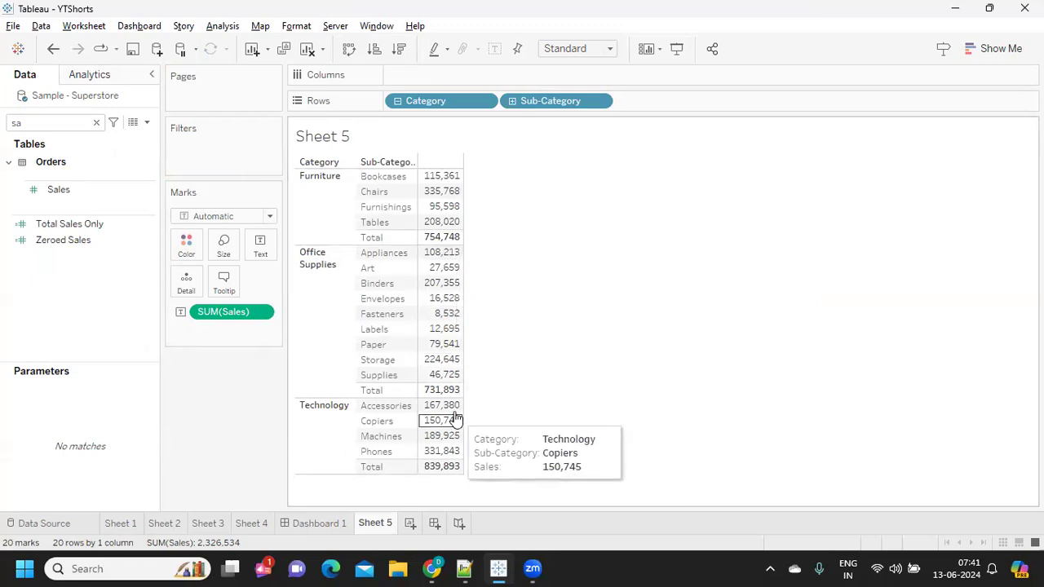
mouse_move(448, 475)
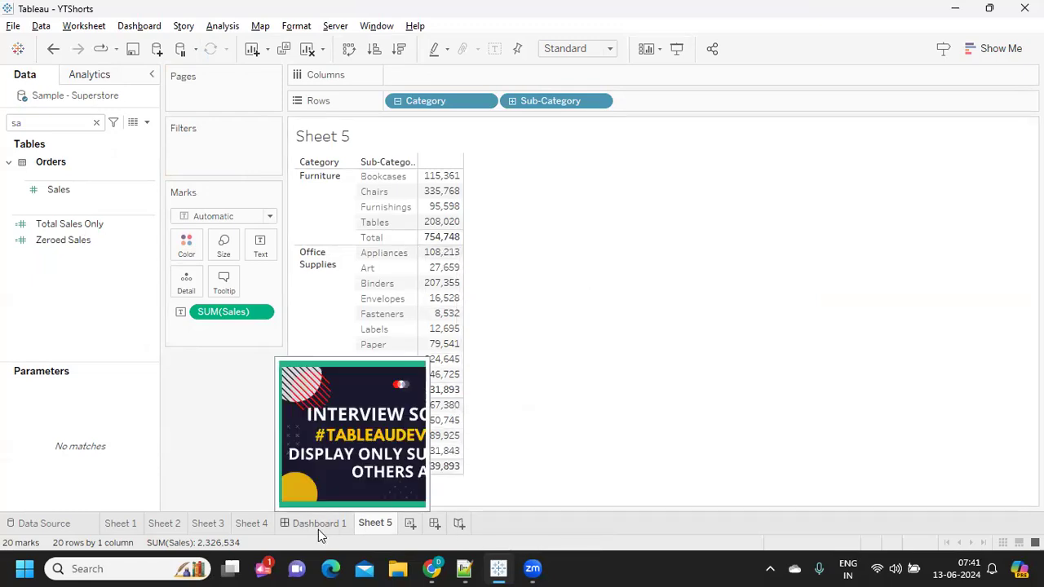
Return to Sheet 4 to compare its zeroed table.
left_click(251, 523)
mouse_move(454, 228)
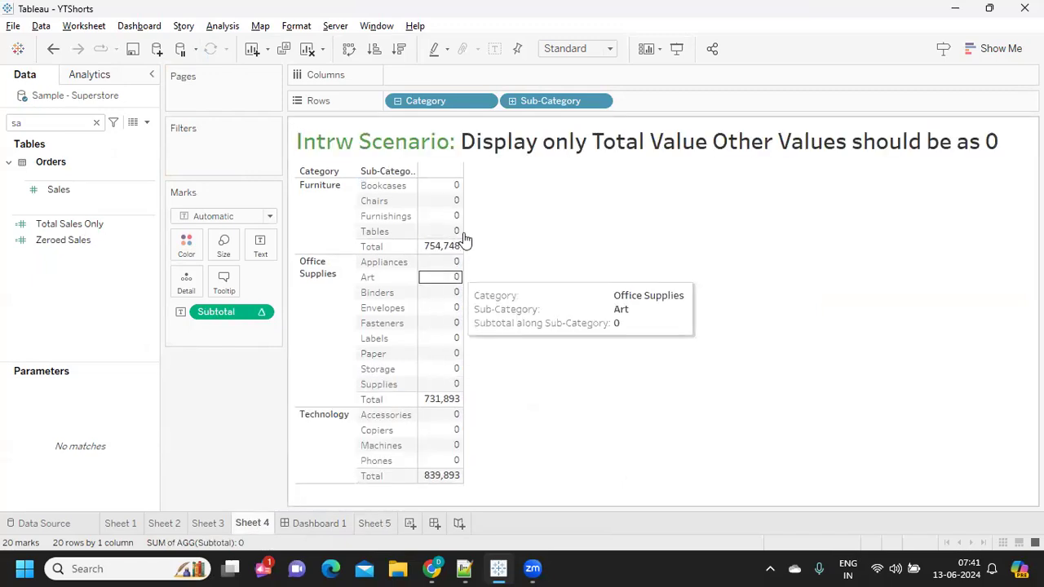
mouse_move(435, 211)
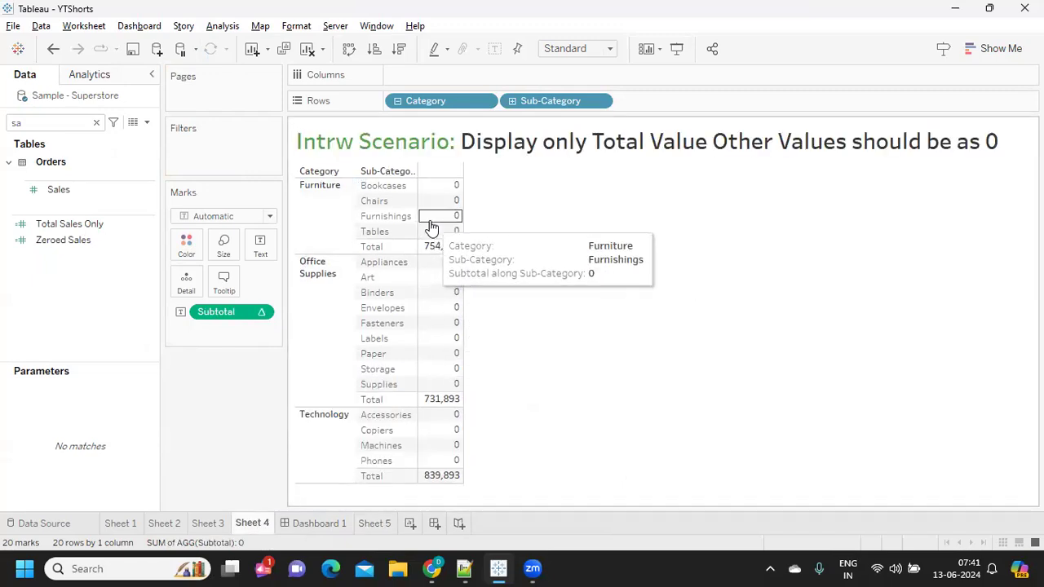